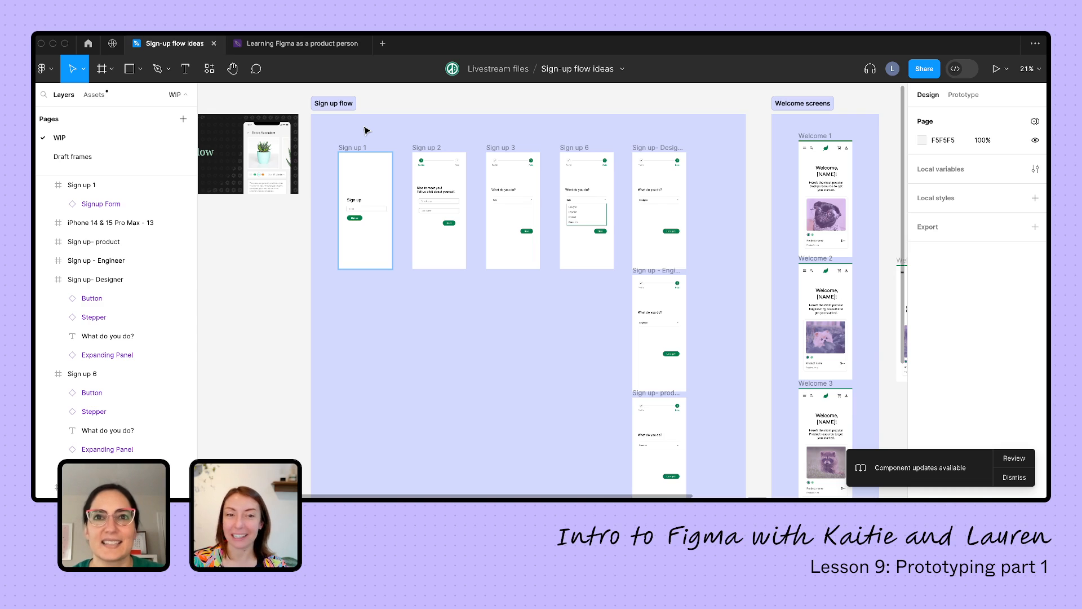
Dismiss the component updates notice and show the prototype settings for the signup form inside the Sign up 1 frame
left_click(1012, 479)
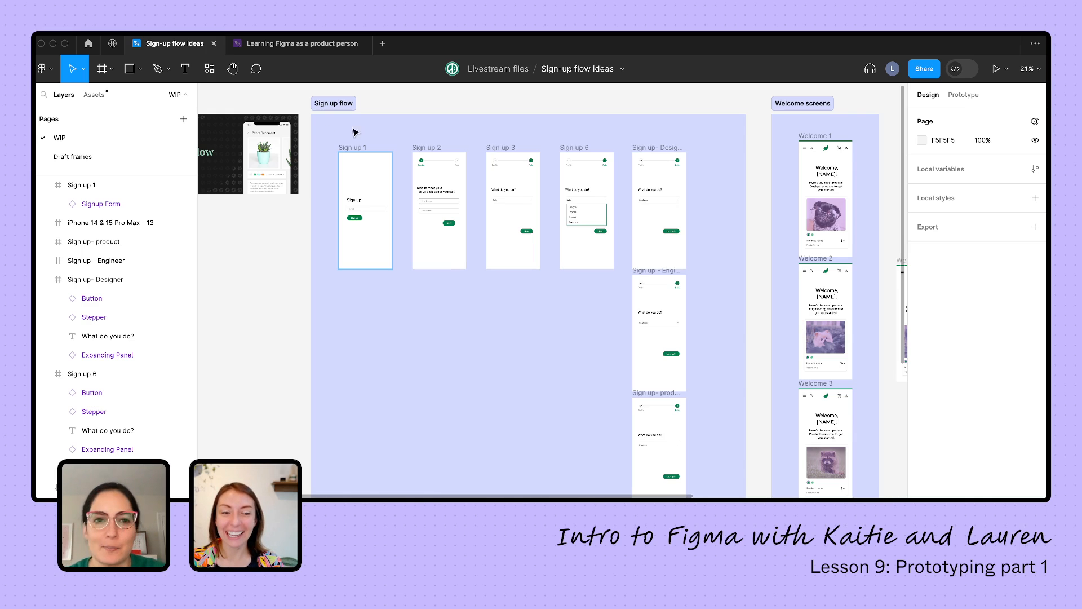
left_click(358, 149)
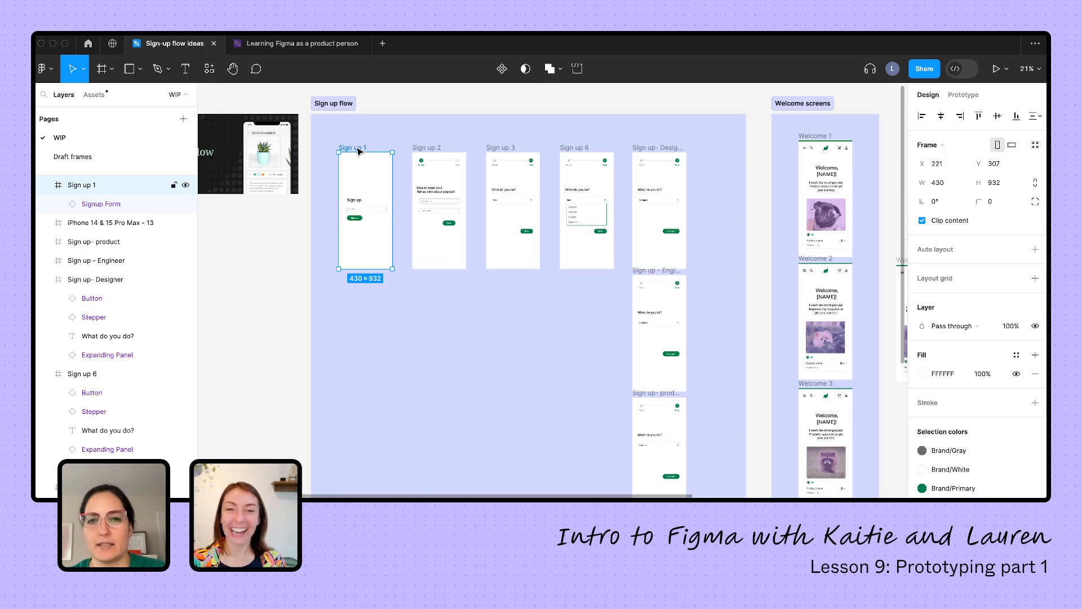
left_click(969, 96)
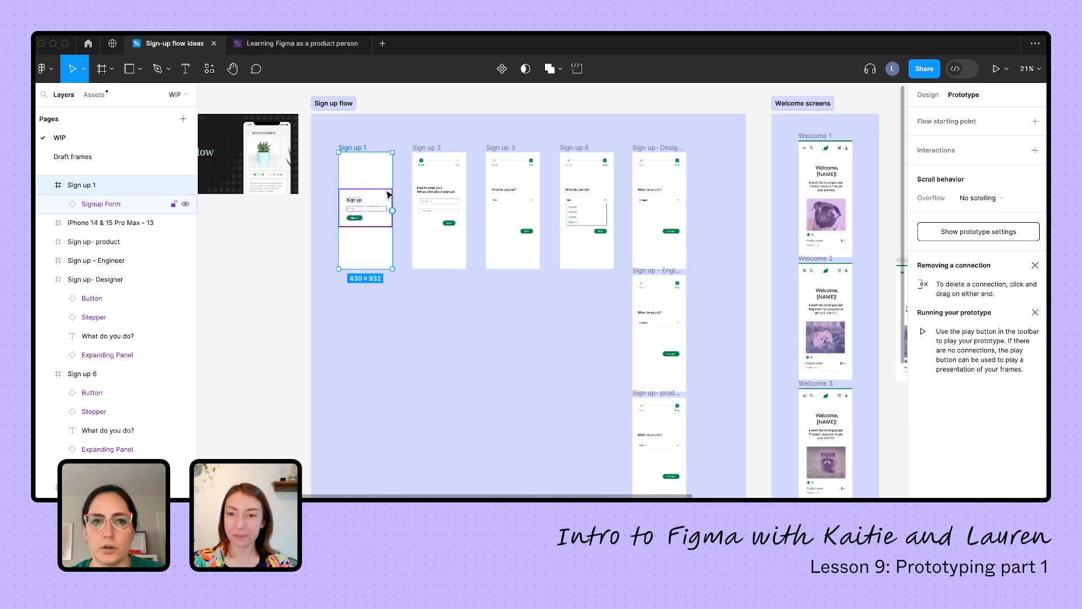
scroll(375, 164, "up", 5)
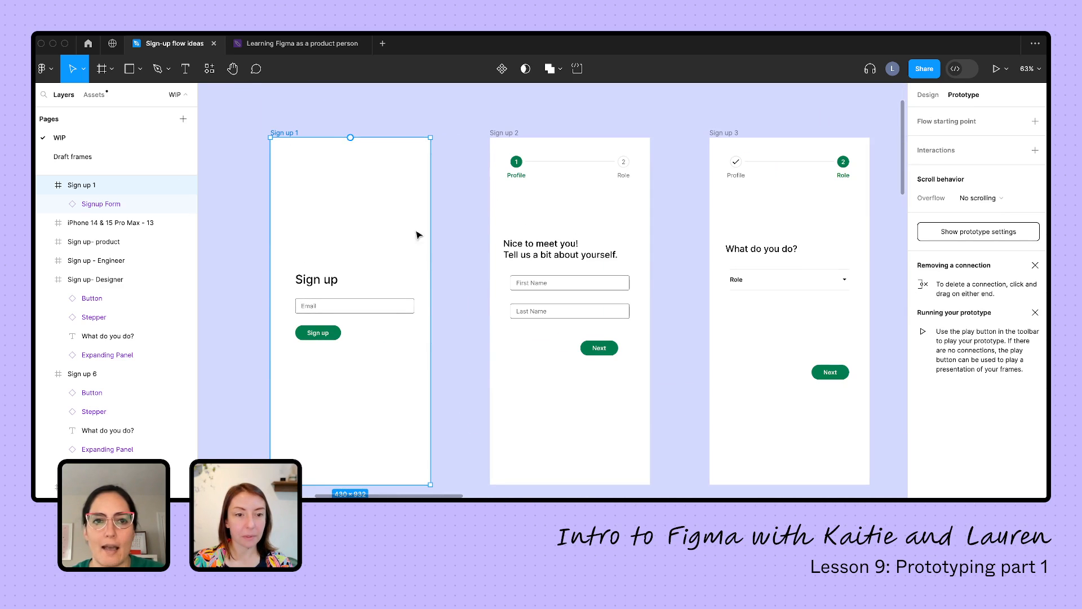
left_click(387, 289)
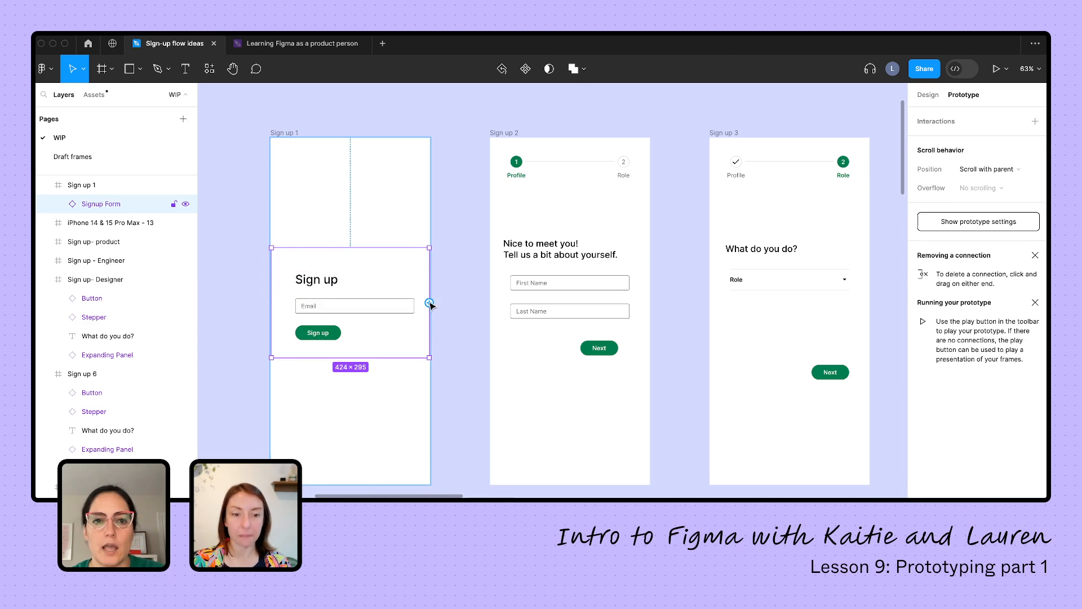
Toggle between design and prototype modes to compare the signup form's properties, ending in prototype mode
left_click(928, 95)
left_click(353, 164)
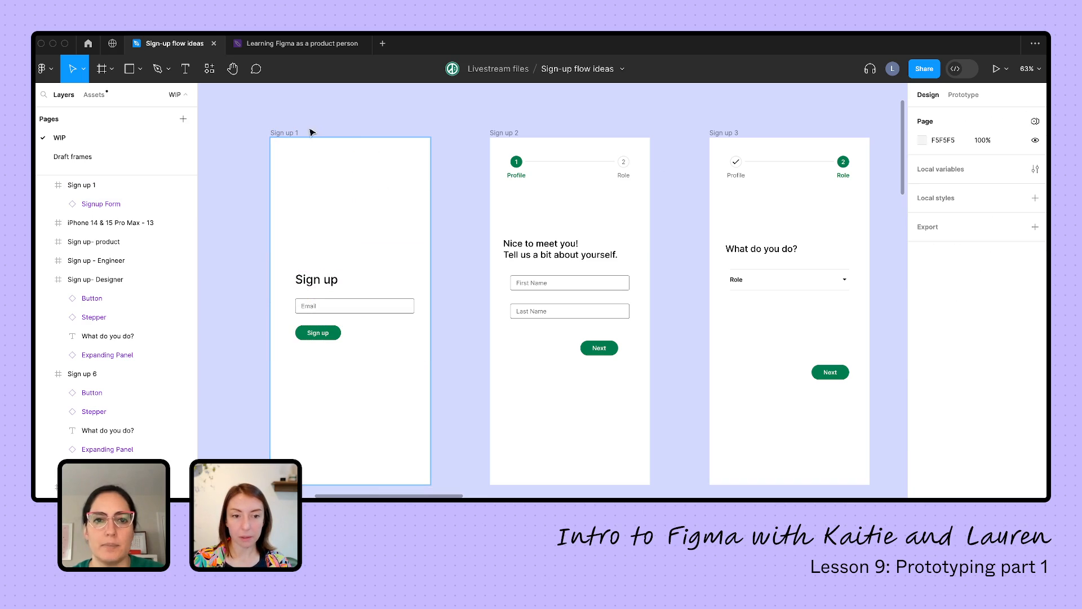
left_click(372, 306)
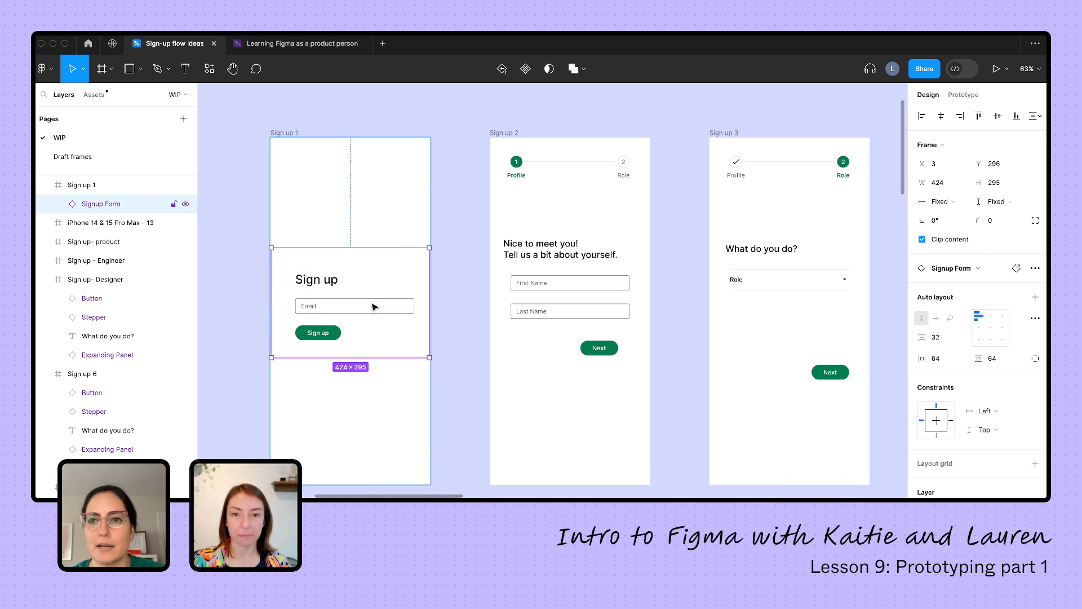
left_click(957, 95)
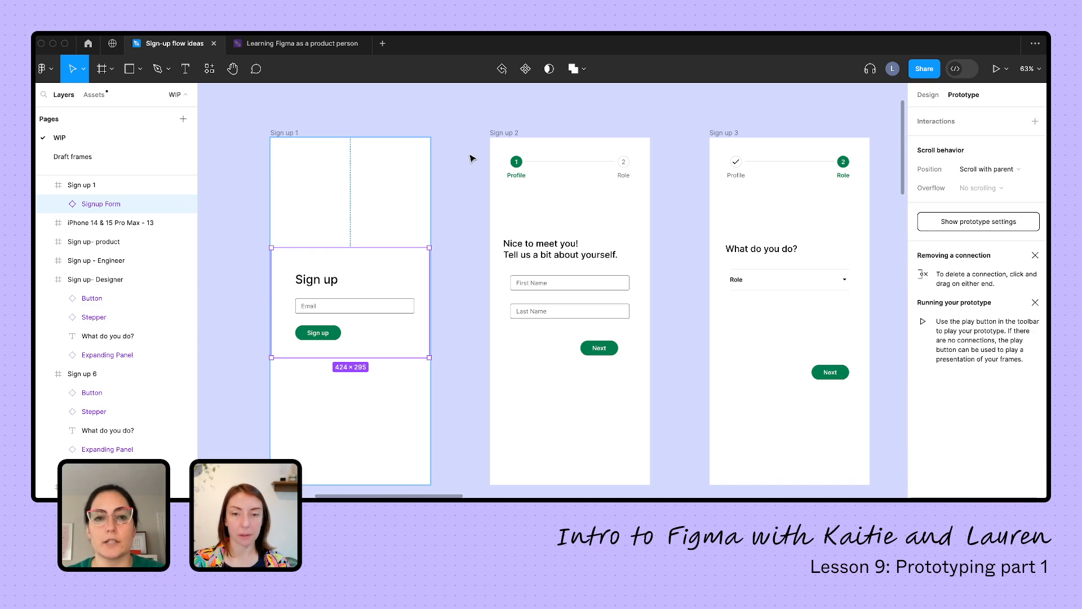
key("shift+e")
key("shift+e")
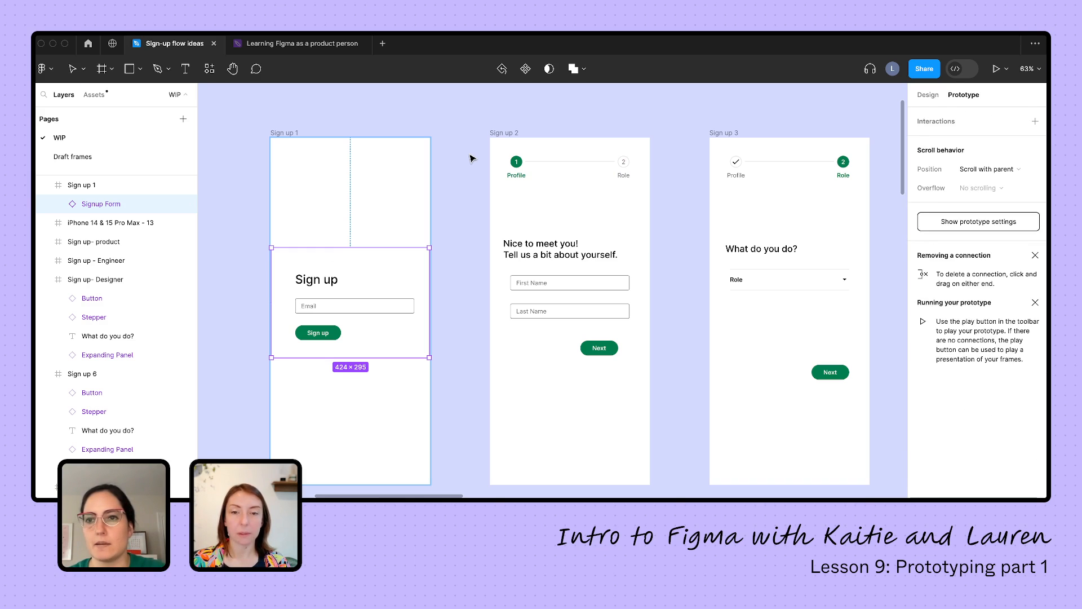
key("shift+e")
key("shift+e")
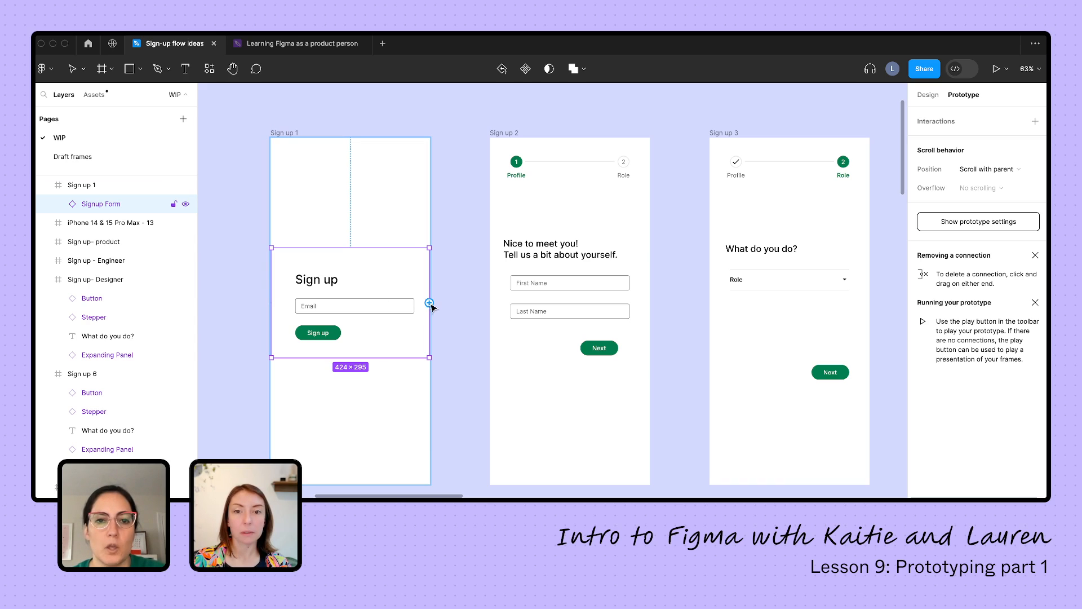
Connect the Sign up button in the Sign up 1 frame to the Sign up 2 frame with an On tap, Navigate to interaction
double_click(337, 334)
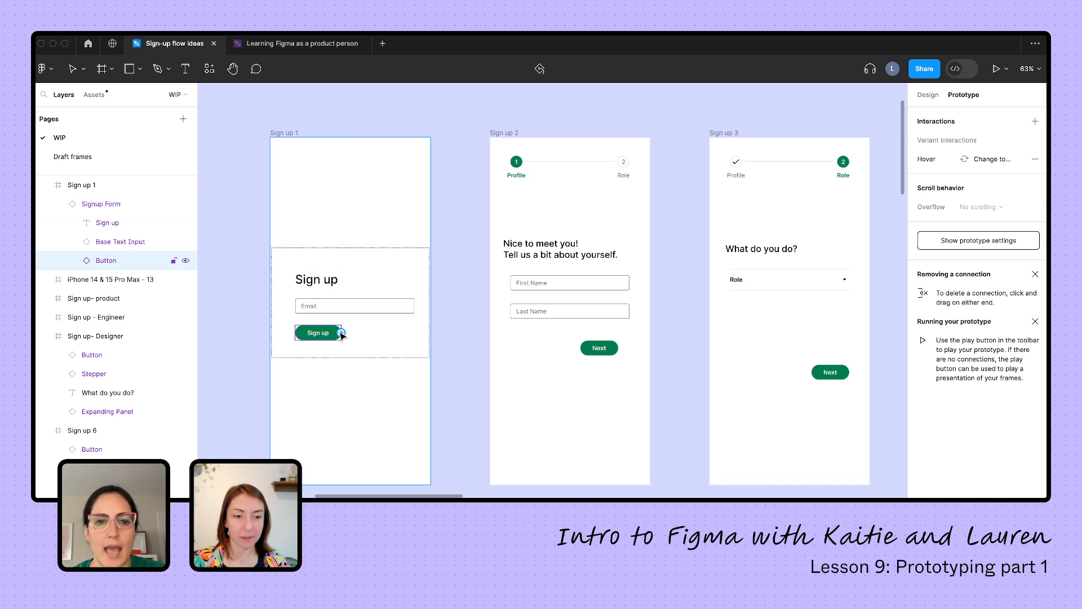
left_click_drag(342, 332, 551, 342)
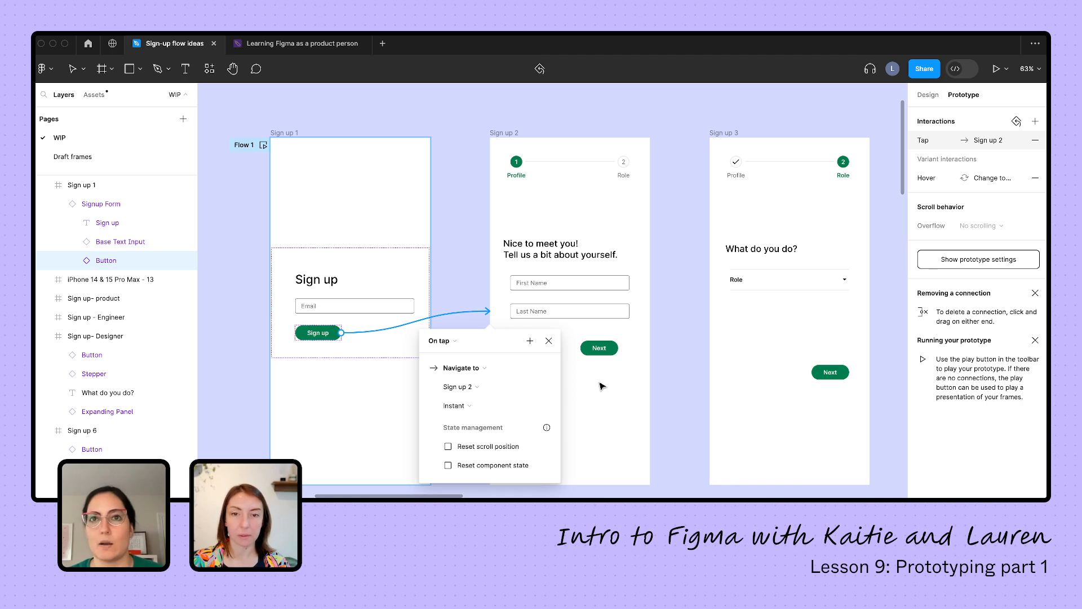
left_click(444, 341)
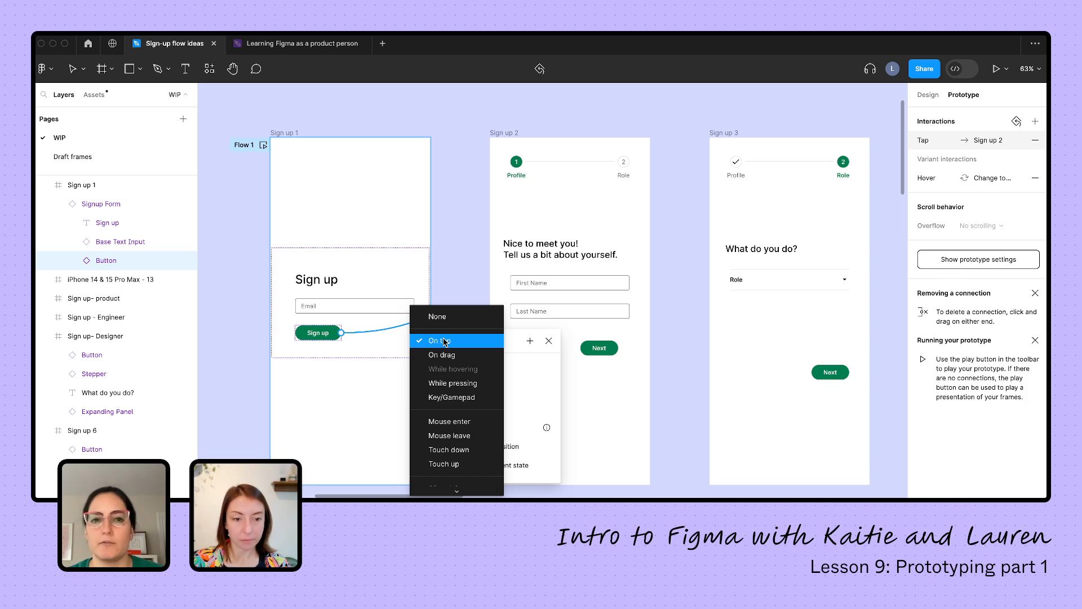
left_click(522, 346)
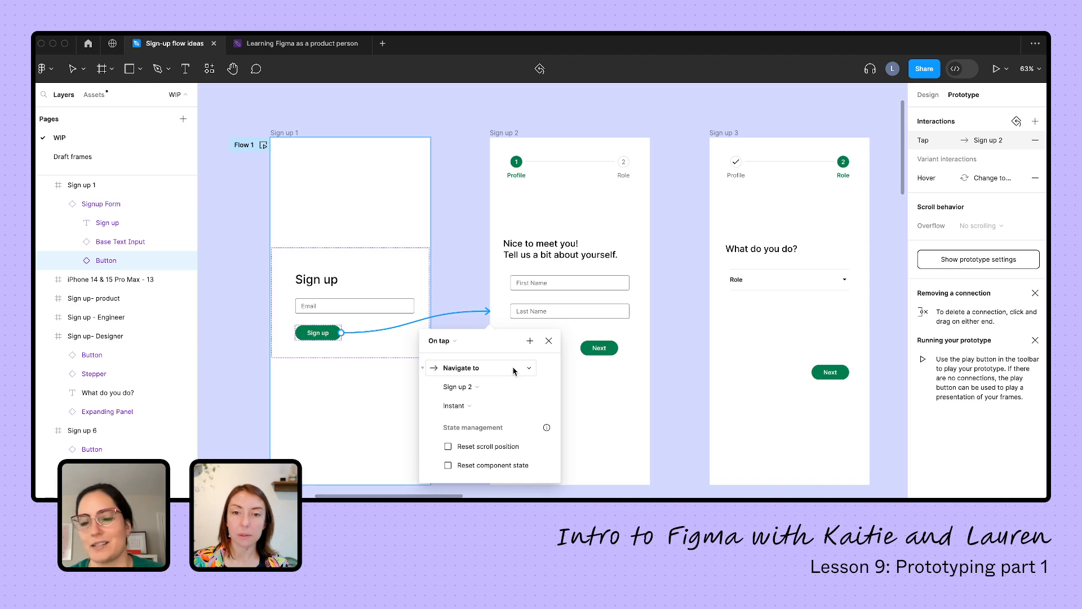
left_click(549, 341)
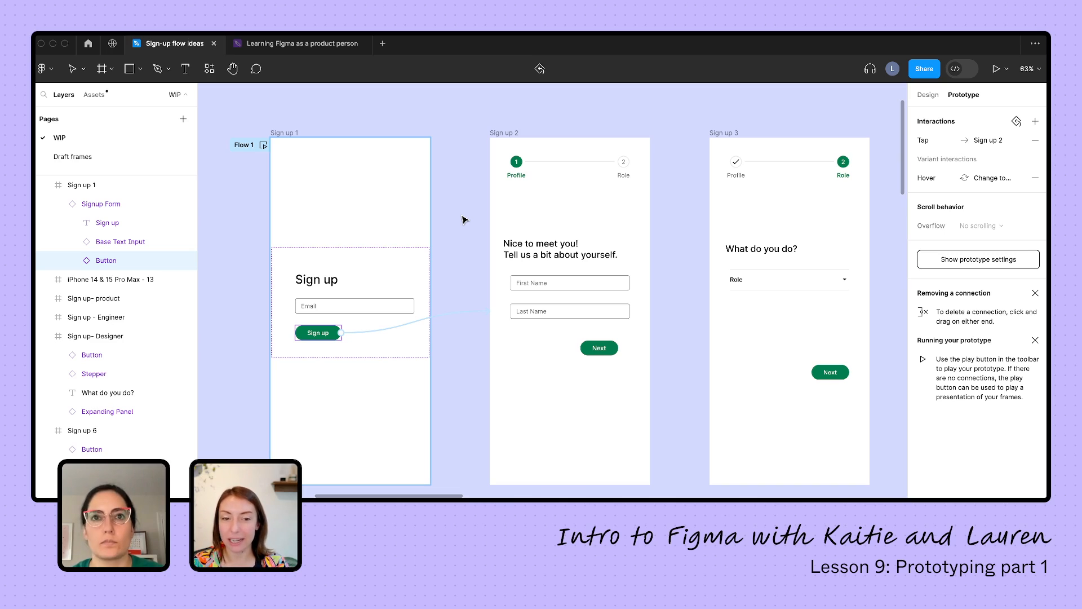
Review the trigger and action options of the Sign up button's connection, keeping On tap and Navigate to
scroll(462, 219, "down", 2)
scroll(463, 219, "left", 1)
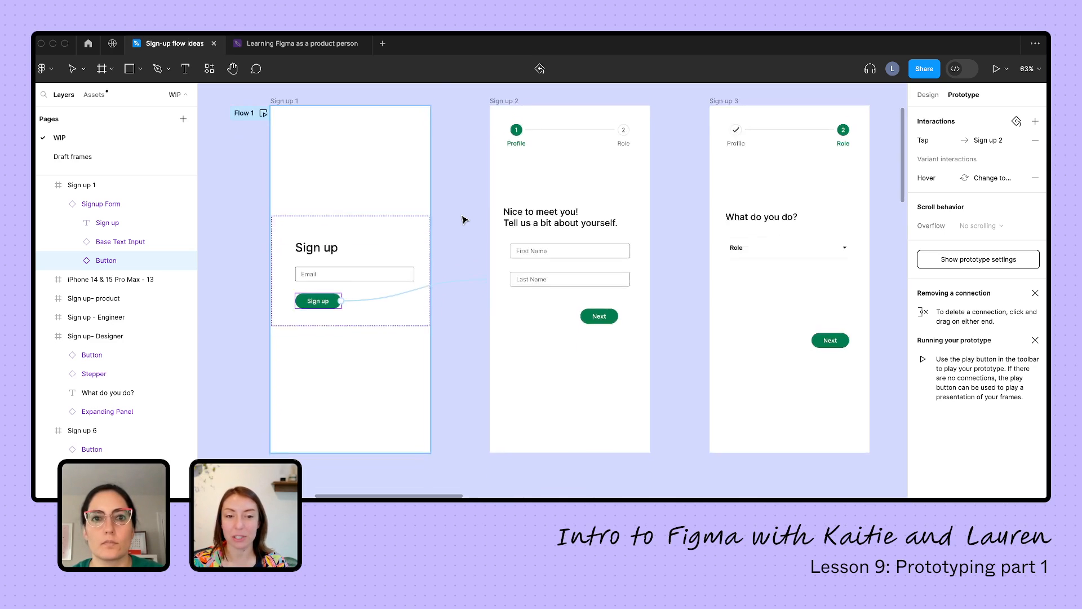
scroll(360, 282, "up", 4)
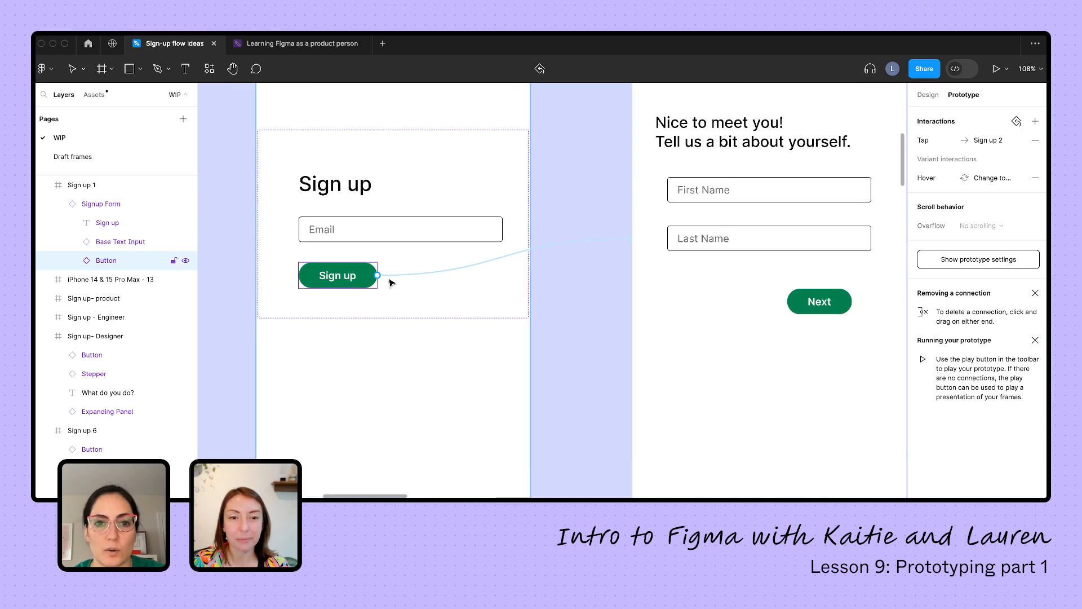
left_click(426, 279)
left_click(375, 306)
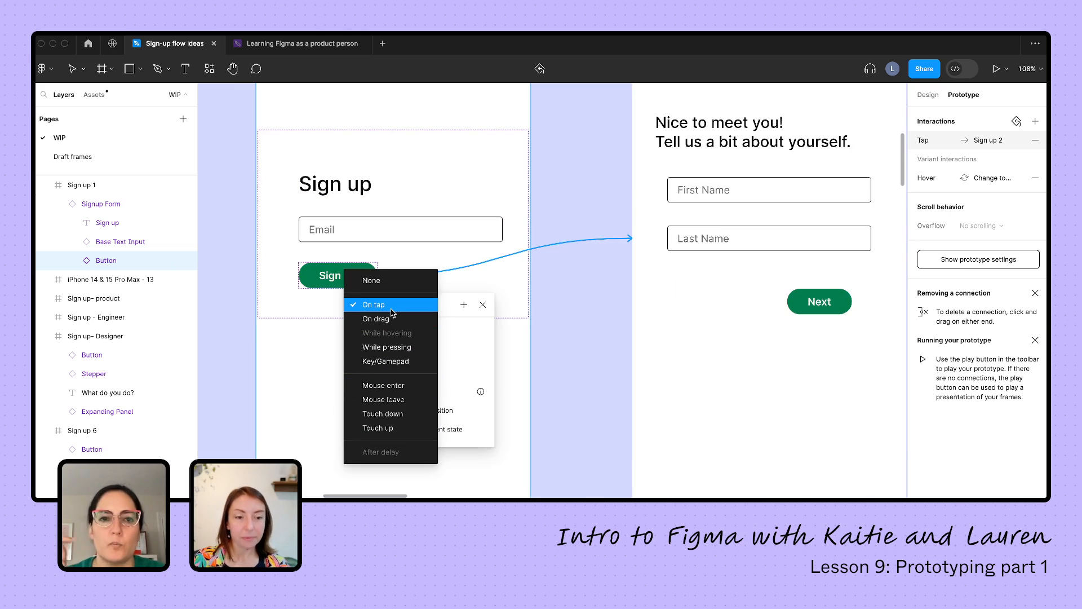
left_click(391, 307)
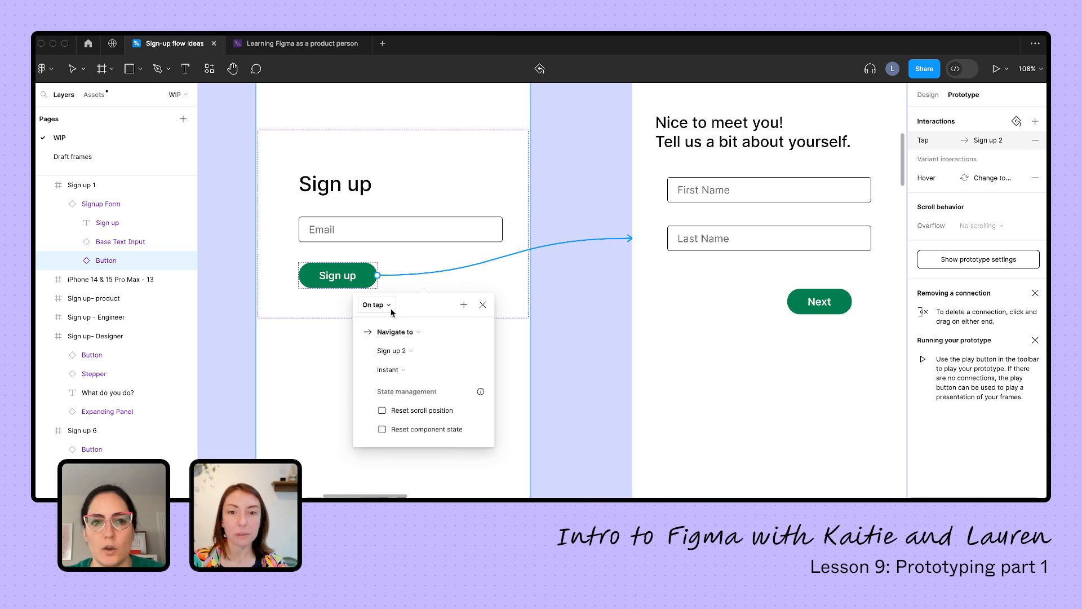
left_click(407, 334)
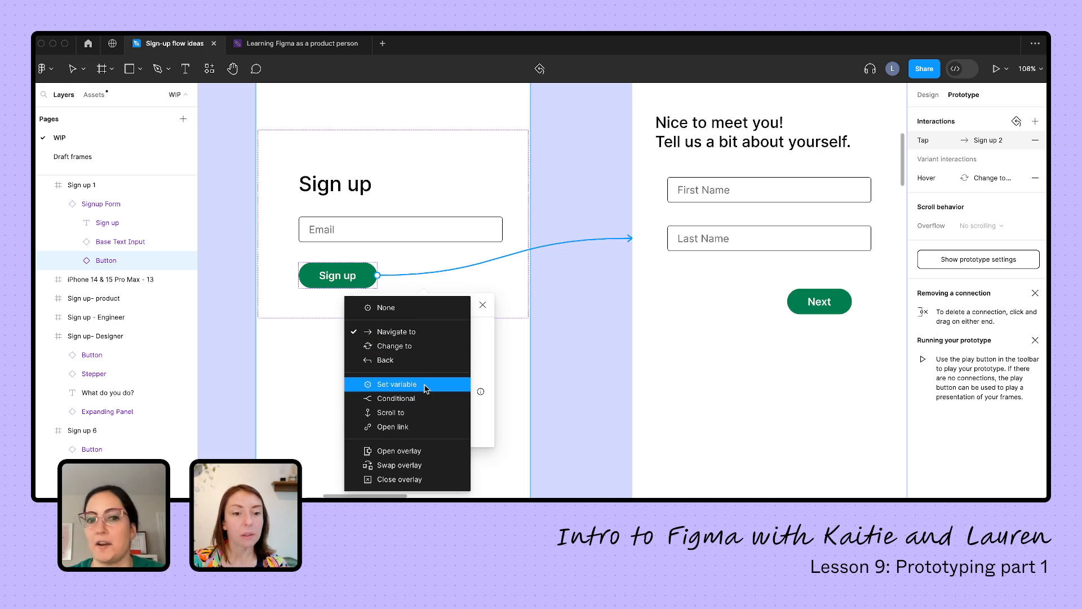
left_click(412, 333)
Review the connection's destination and animation options, keeping Sign up 2 and Instant, and close the interaction details
scroll(667, 282, "up", 5)
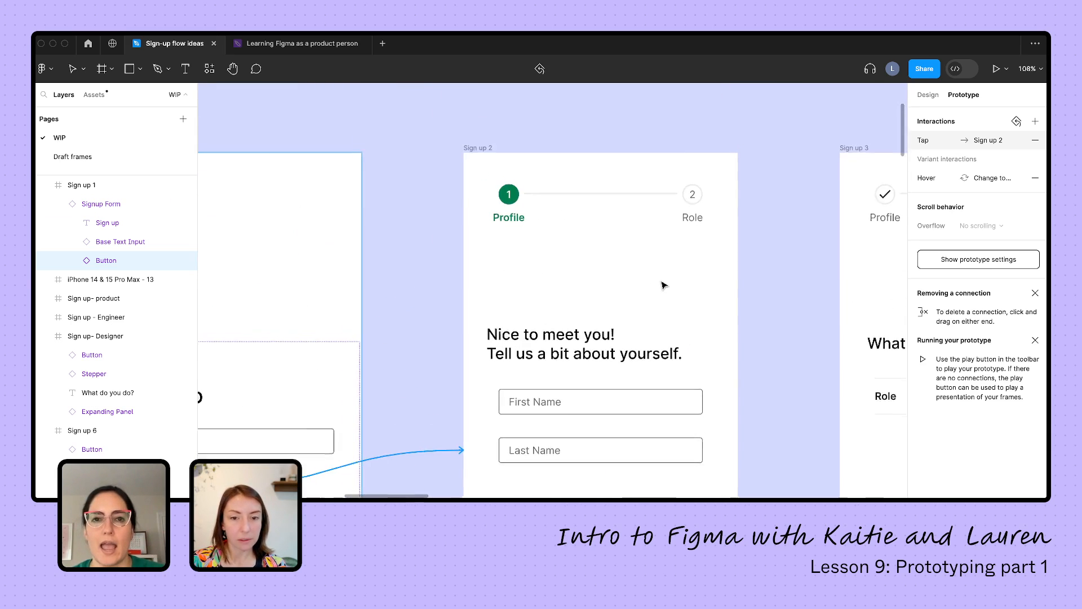
scroll(663, 284, "down", 3)
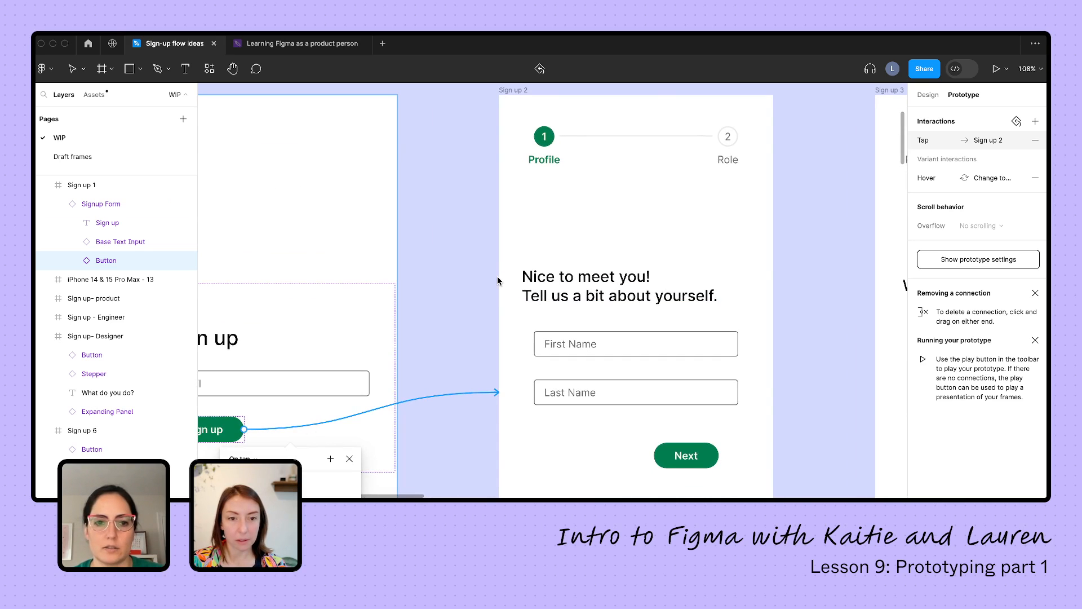
scroll(498, 281, "down", 3)
scroll(498, 280, "left", 2)
left_click(394, 375)
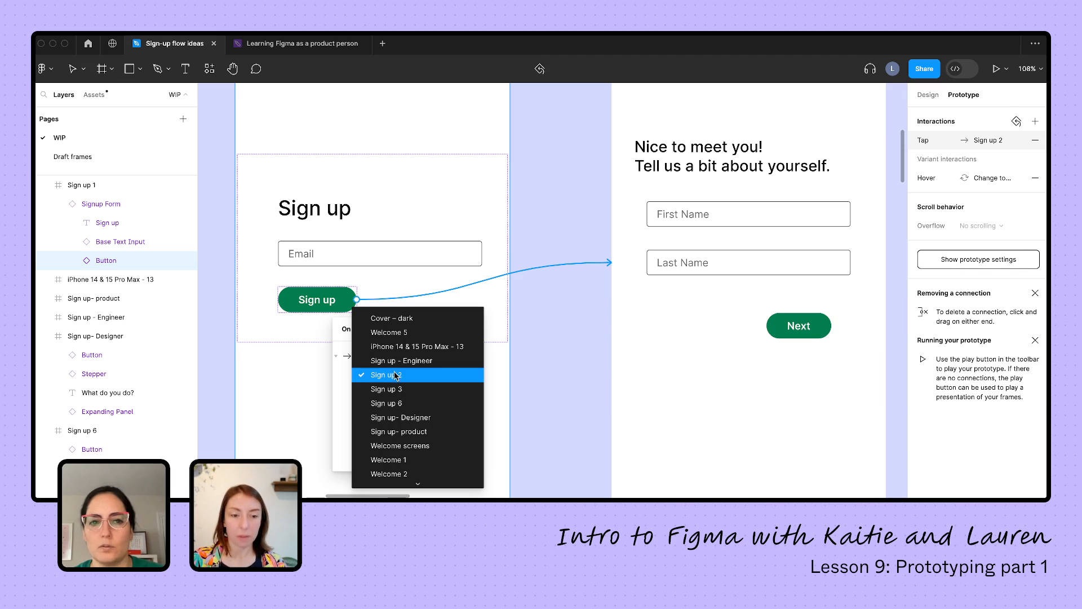
left_click(397, 376)
left_click(379, 398)
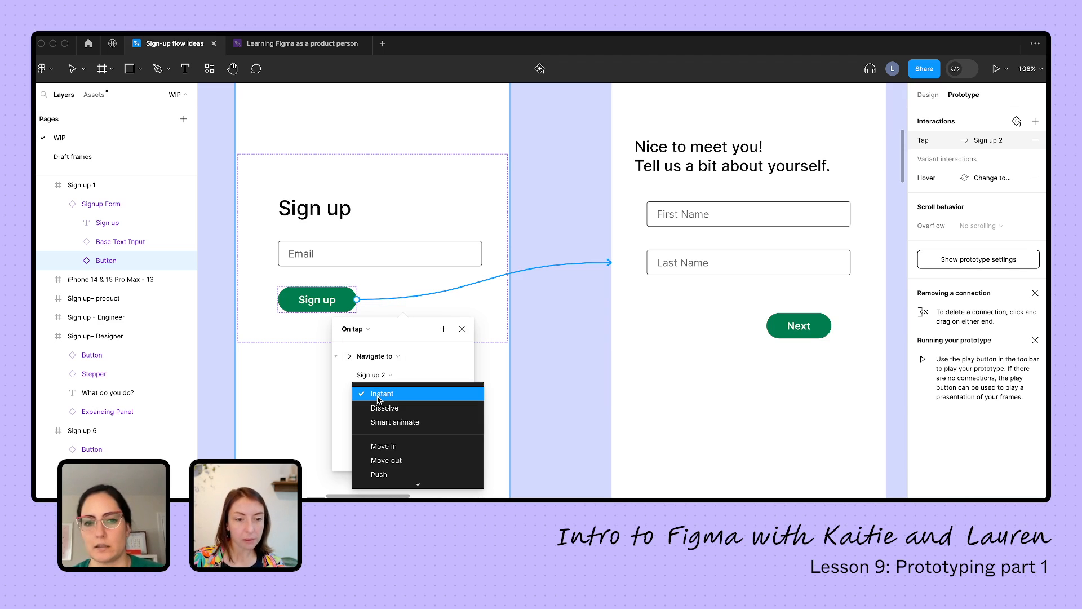
left_click(379, 398)
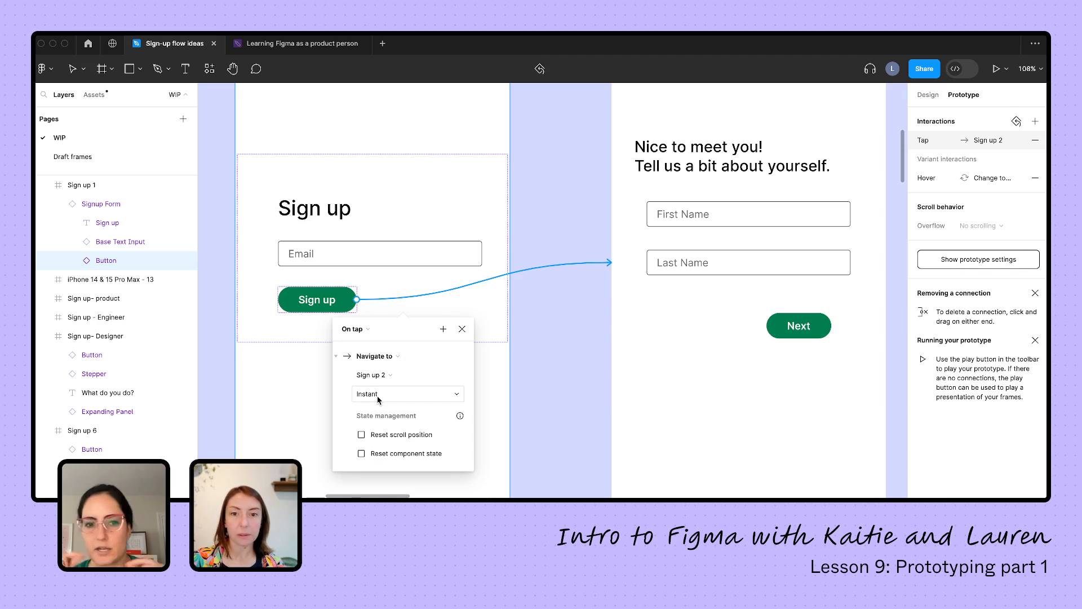
left_click(462, 329)
Preview Flow 1 from its starting point in a smaller inline preview and test the Sign up button
scroll(548, 342, "down", 1)
scroll(548, 342, "down", 5)
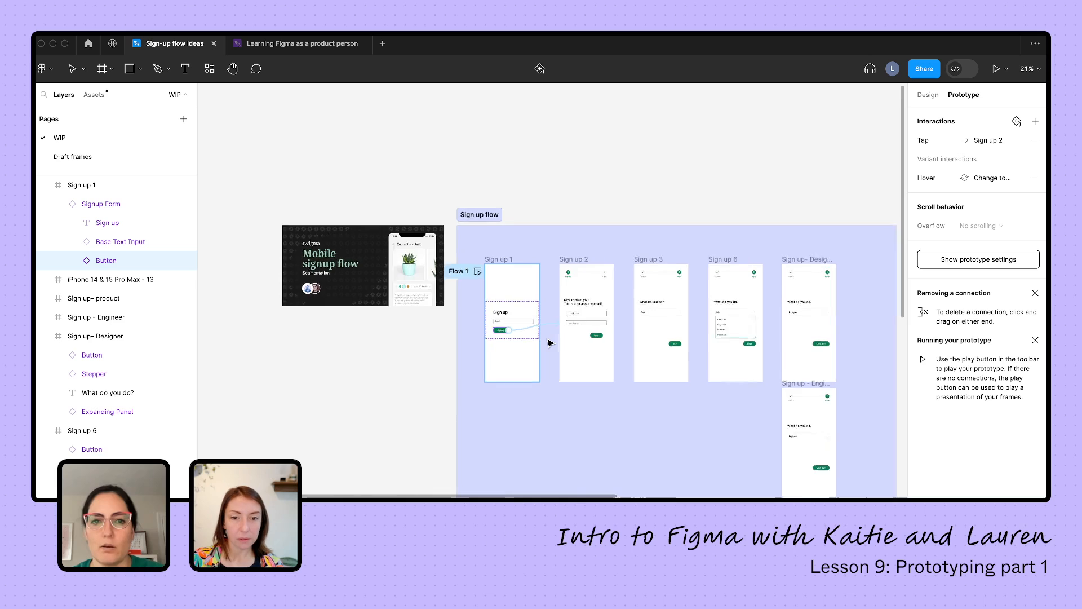
scroll(548, 343, "up", 2)
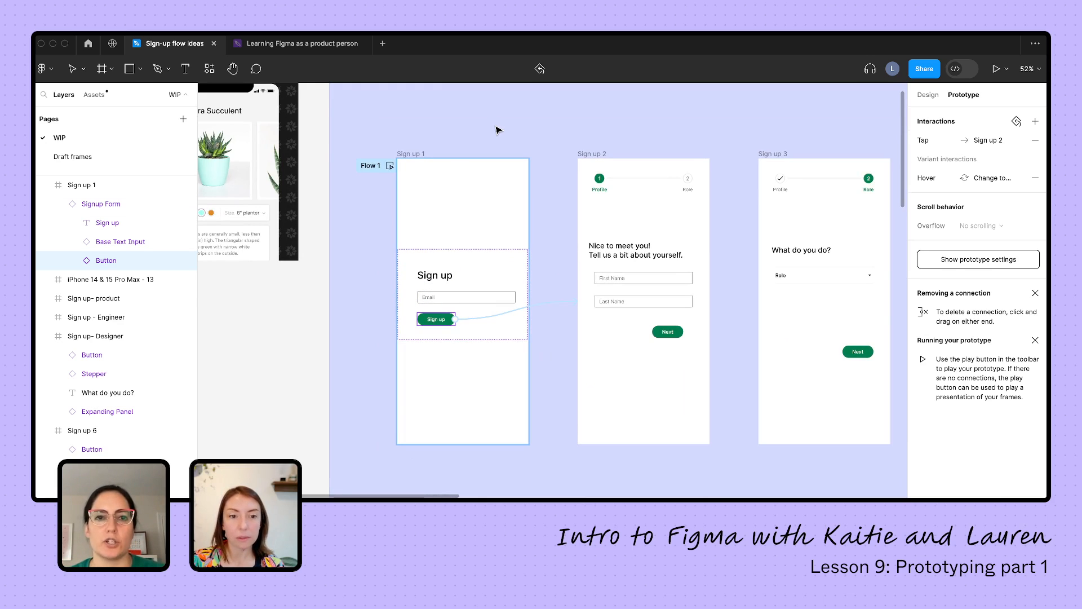
left_click(390, 166)
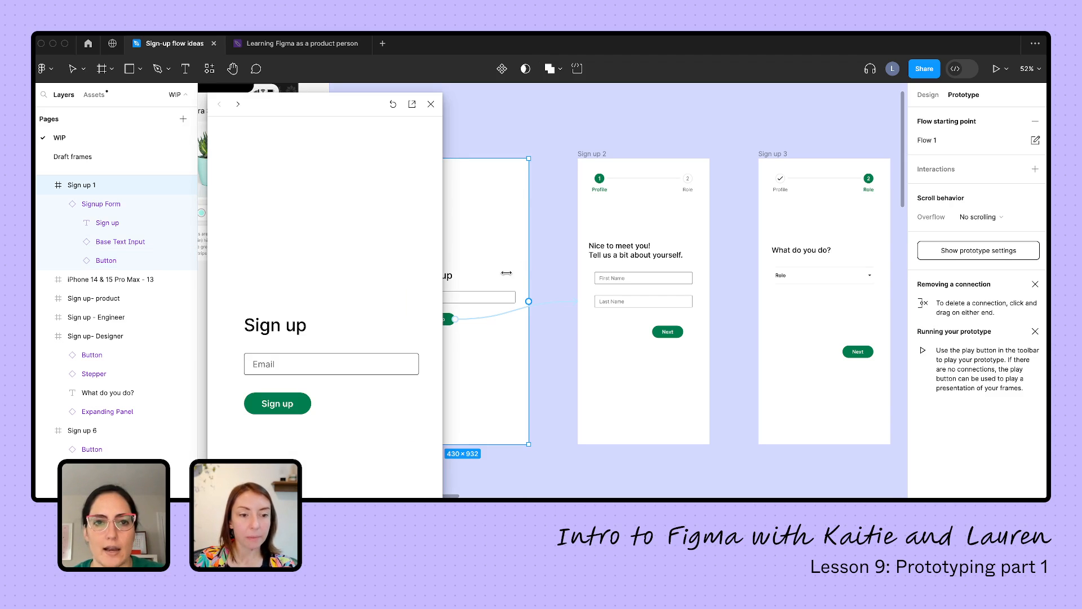
left_click(431, 104)
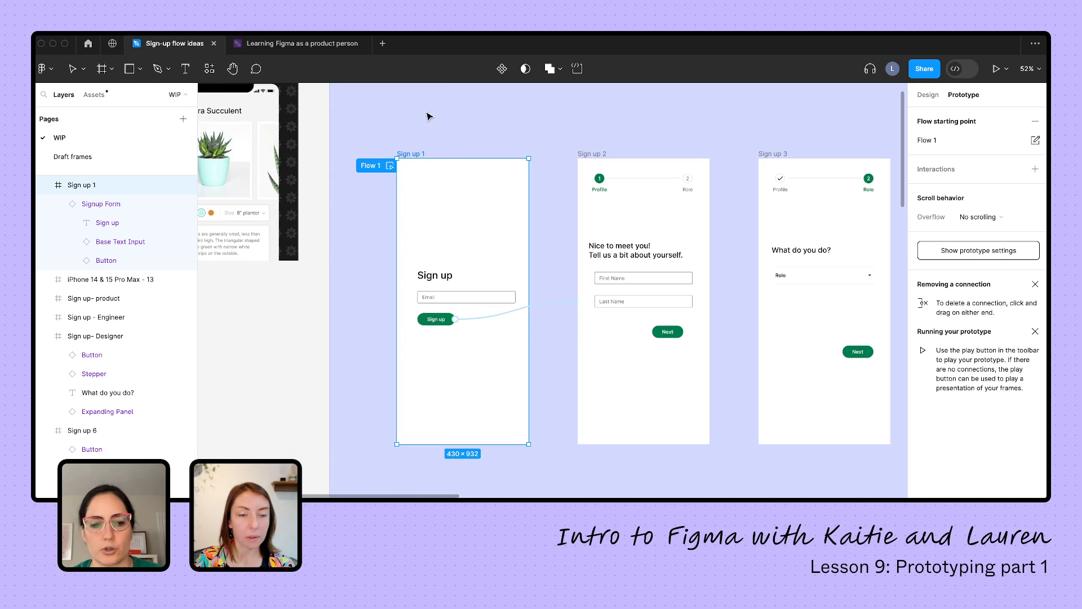
left_click(393, 165)
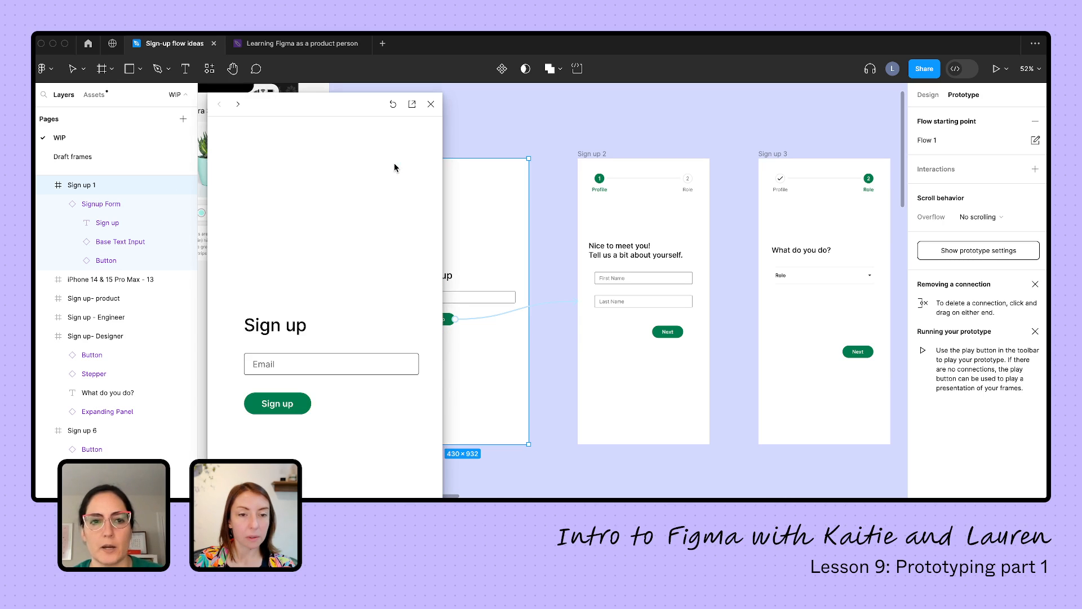
left_click_drag(443, 92, 380, 189)
left_click_drag(303, 240, 304, 104)
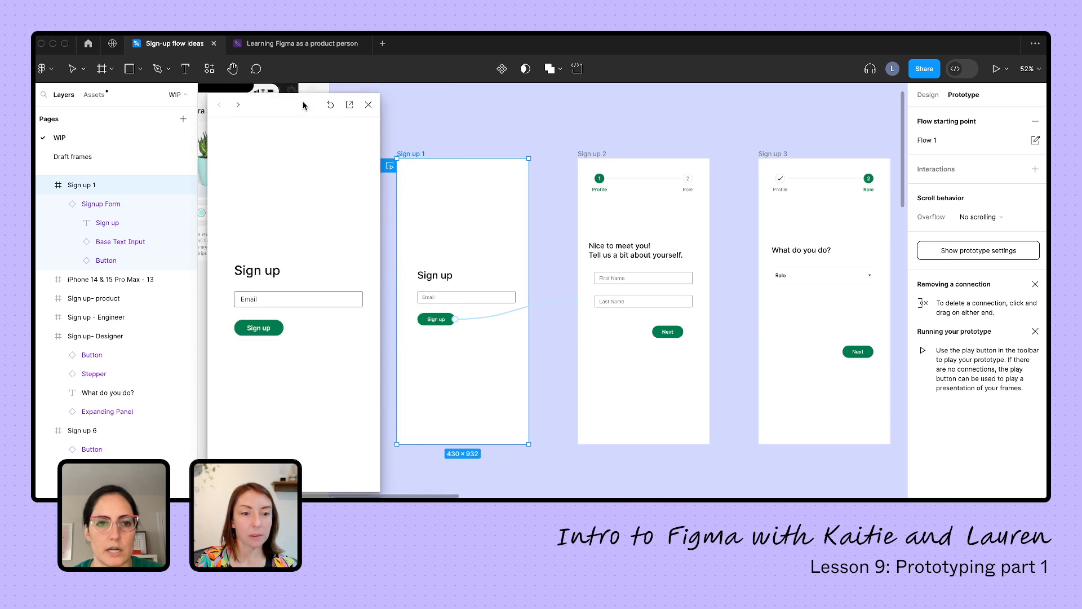
left_click(259, 328)
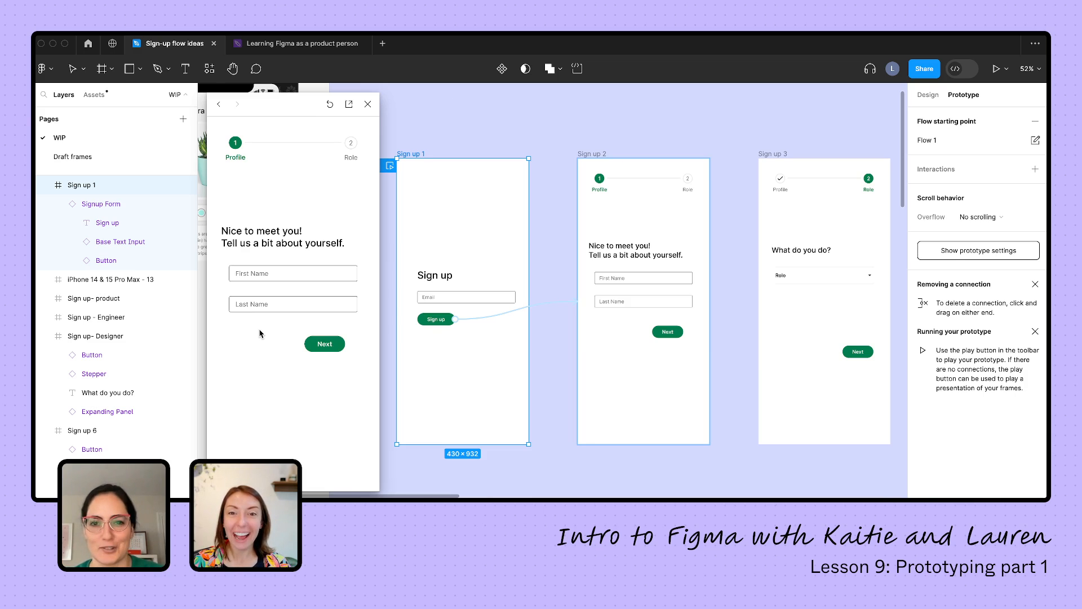
left_click(368, 105)
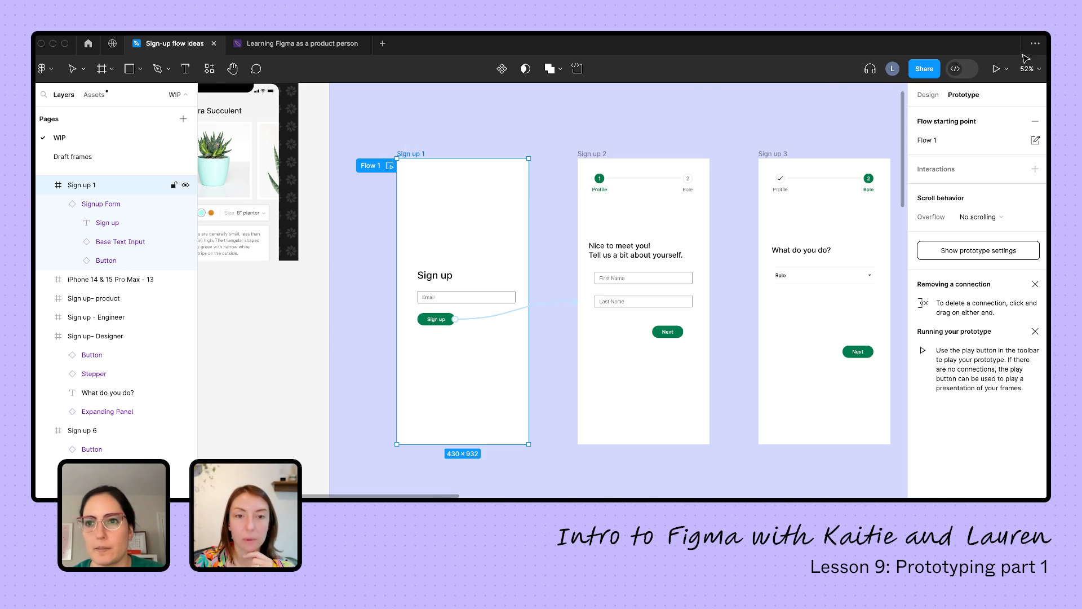
Present the prototype in its own tab and test the Sign up button on the device view
left_click(997, 69)
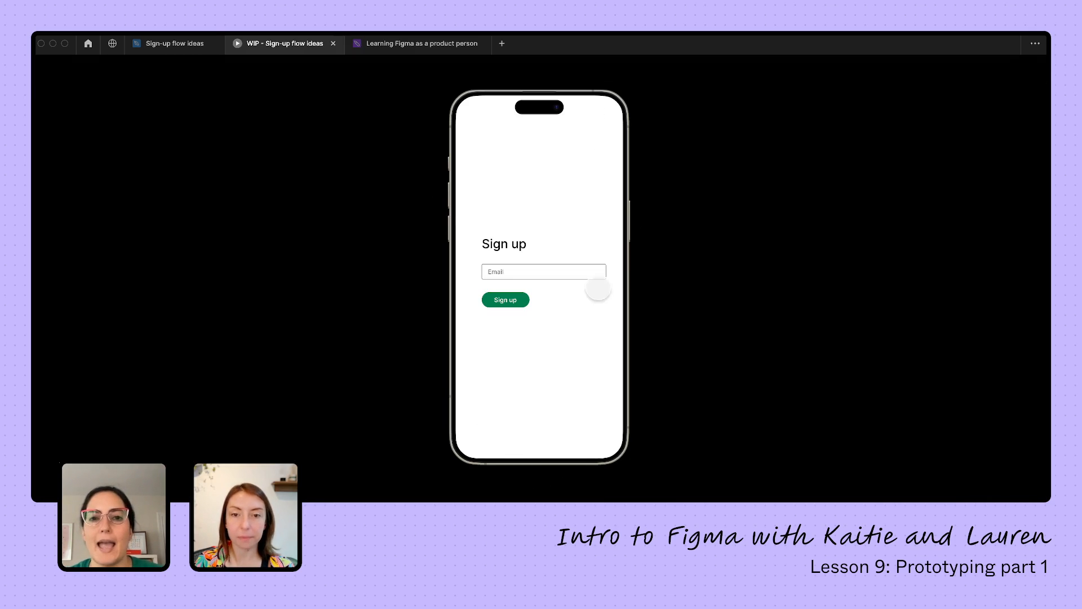
left_click(510, 300)
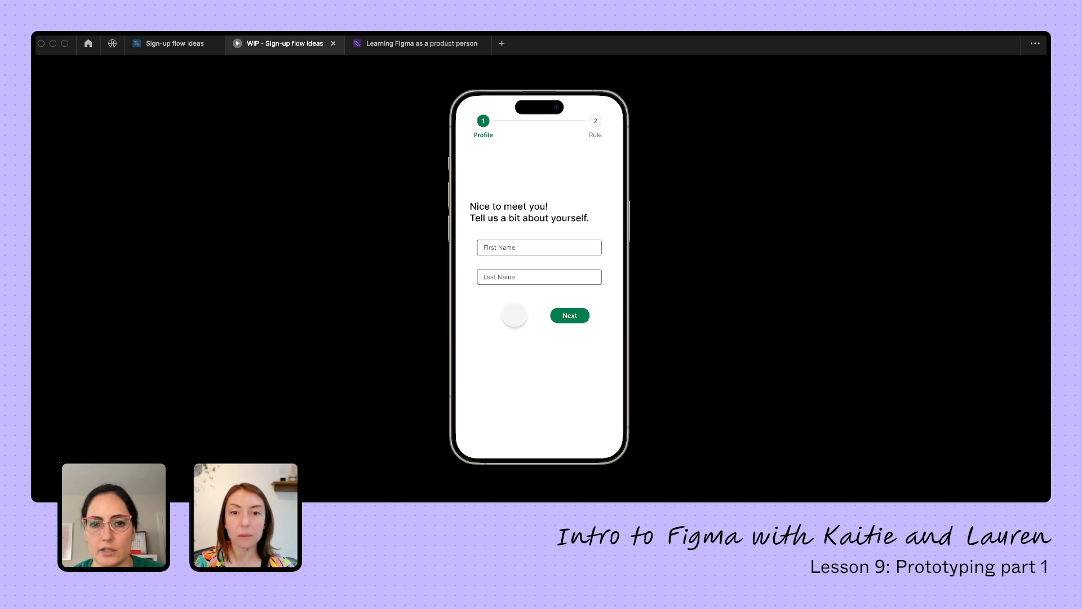
Review the presentation view options and test the hotspot hints by tapping an empty area of the Sign up screen
left_click(514, 315)
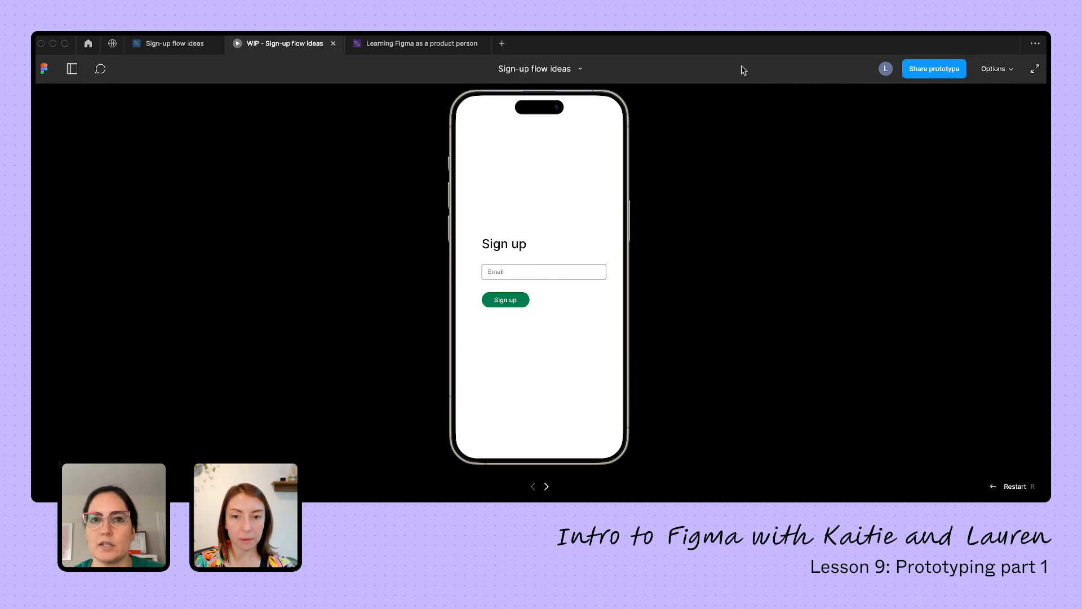
left_click(995, 72)
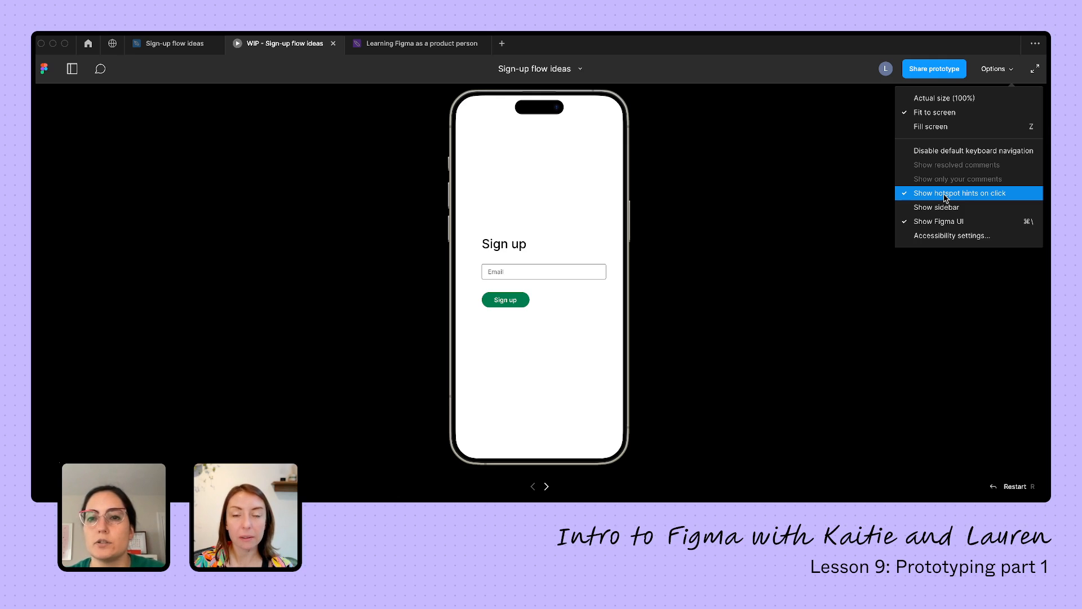
left_click(530, 215)
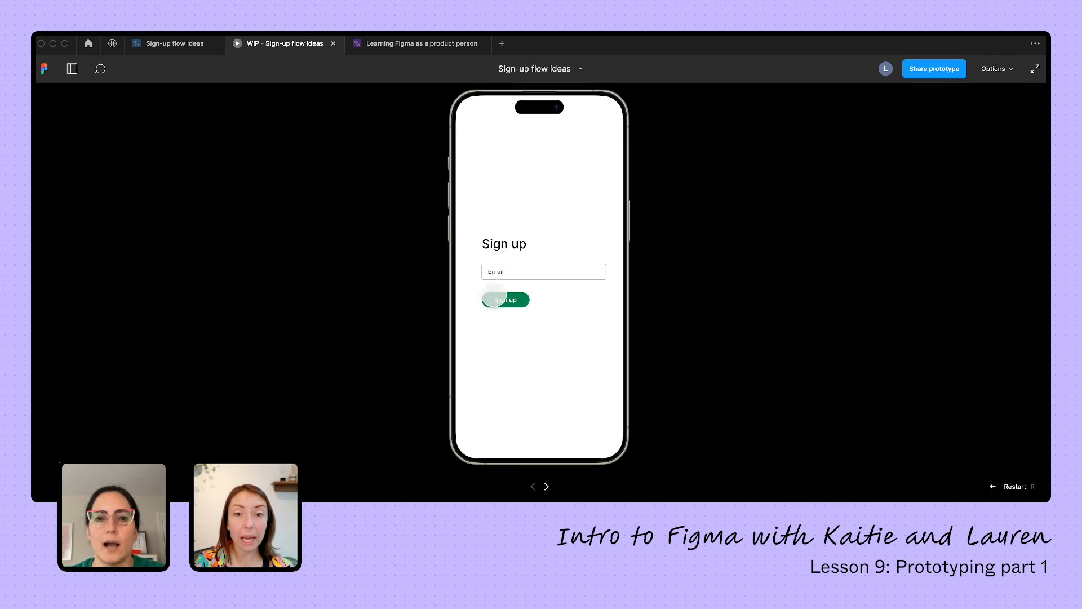
left_click(580, 211)
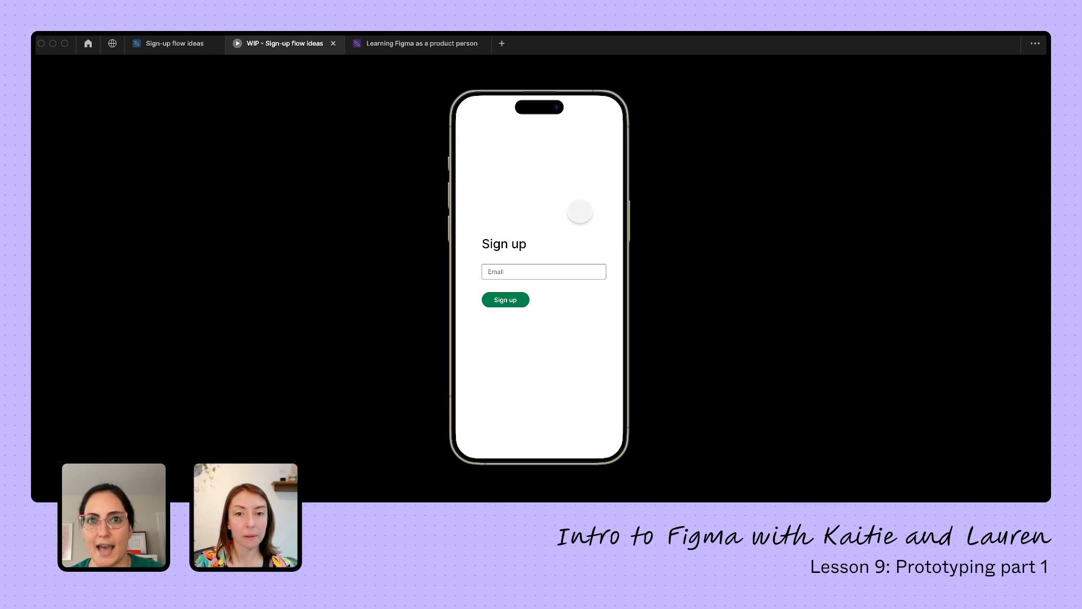
left_click(580, 211)
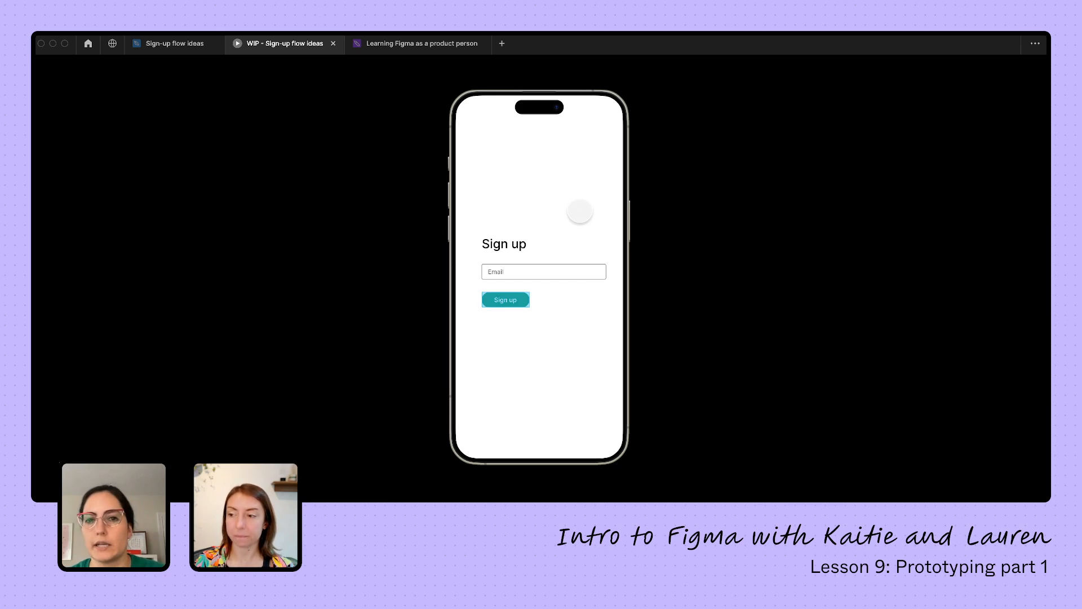
Turn off hotspot hints on click and hide the Figma UI in the presentation view
left_click(1007, 70)
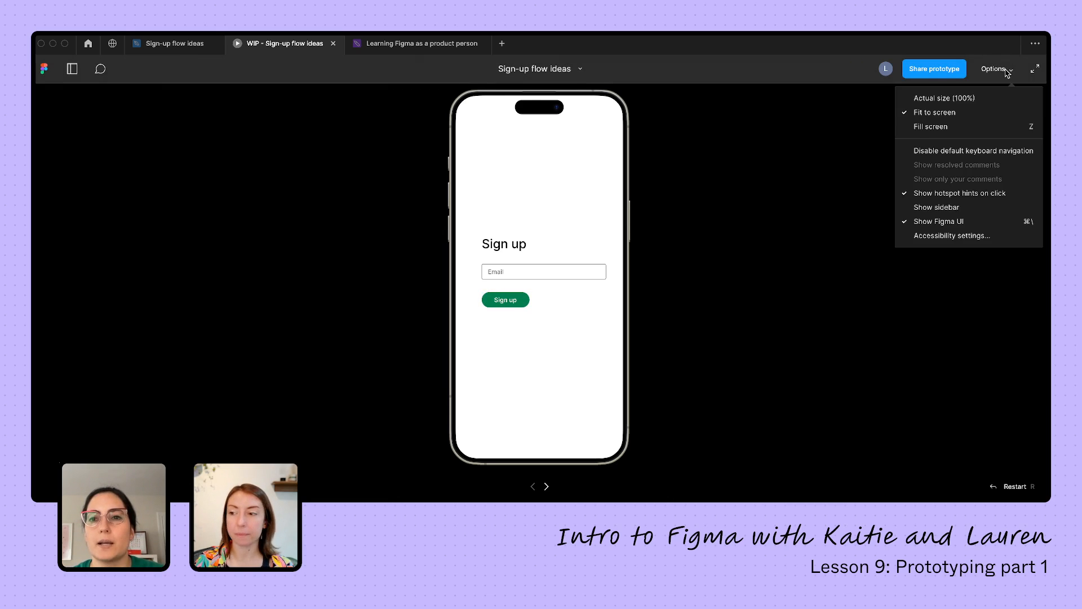
left_click(950, 192)
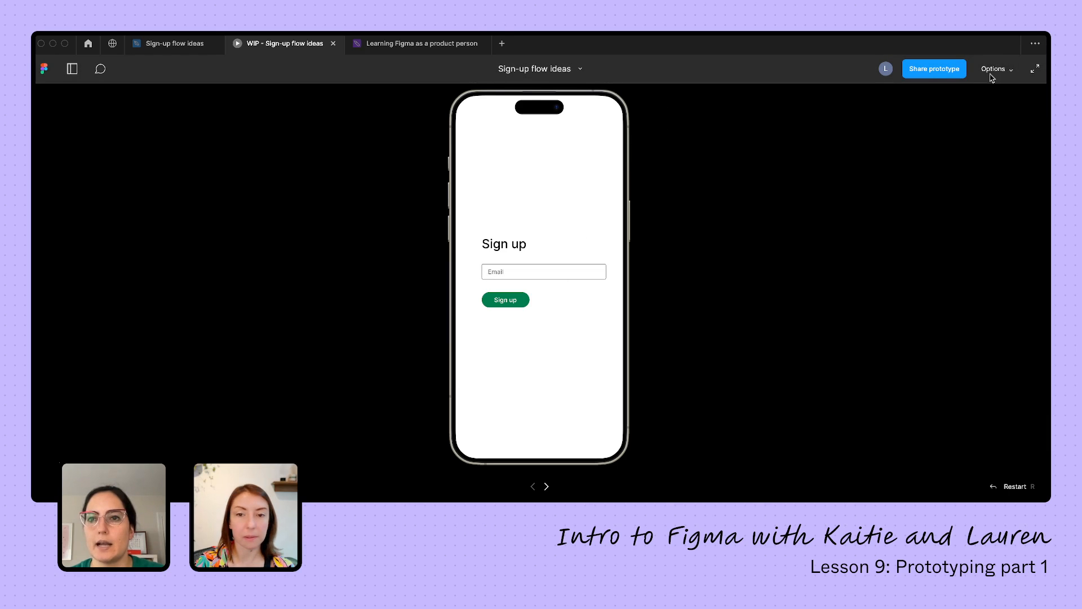
left_click(992, 72)
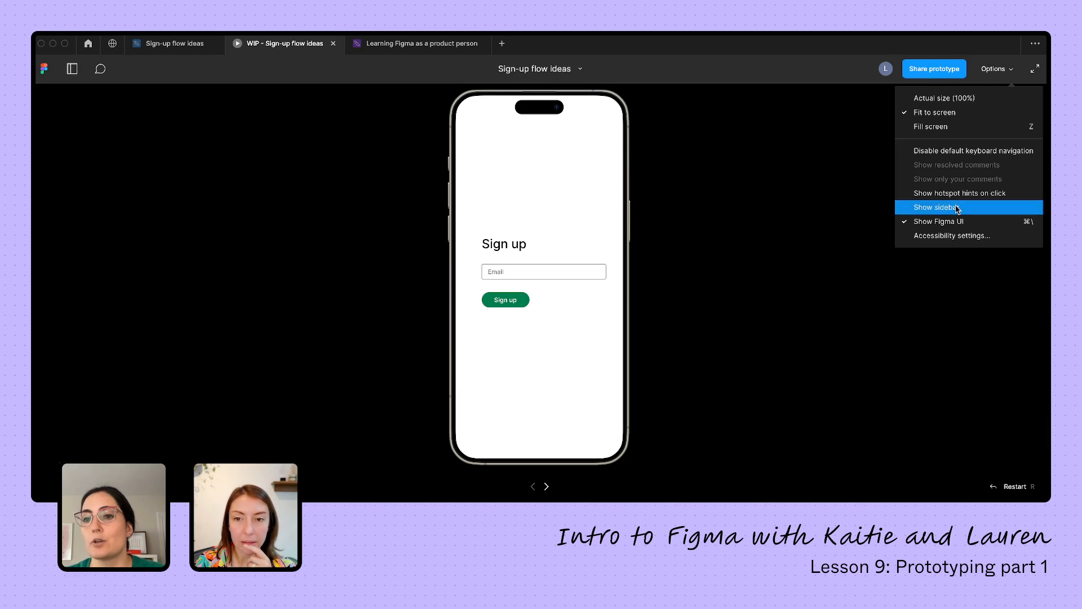
left_click(950, 221)
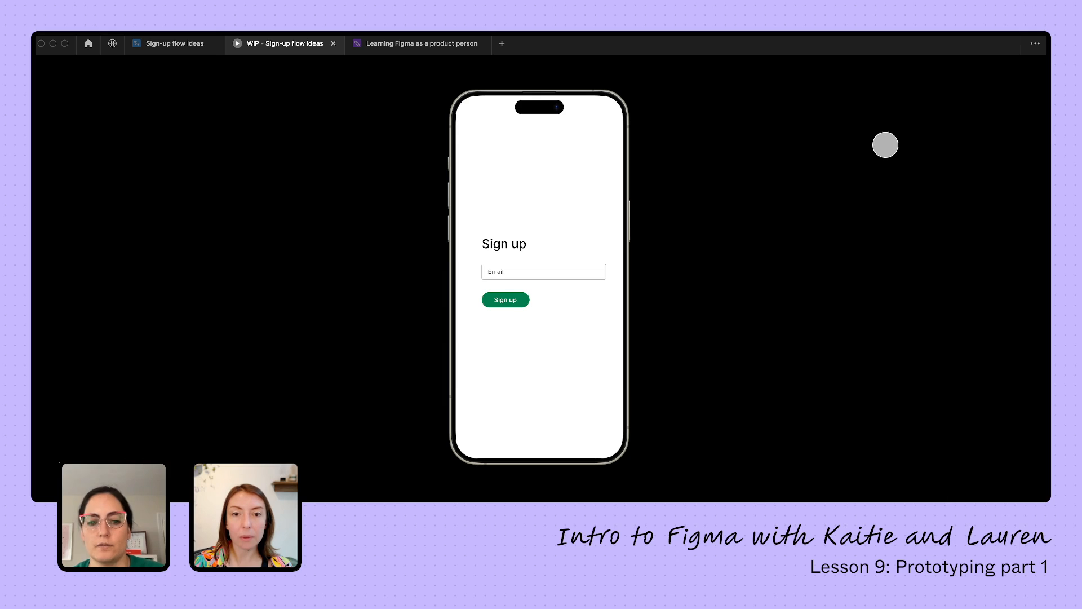
Post the comment "hey can you change this color?" beside the Sign up button on the prototype
key("c")
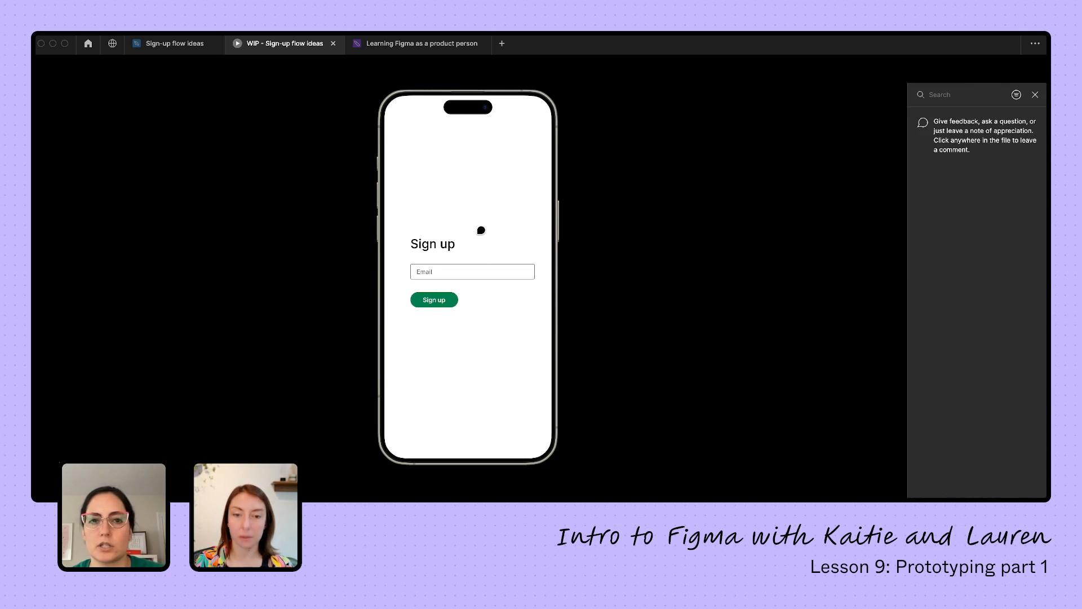
left_click(457, 299)
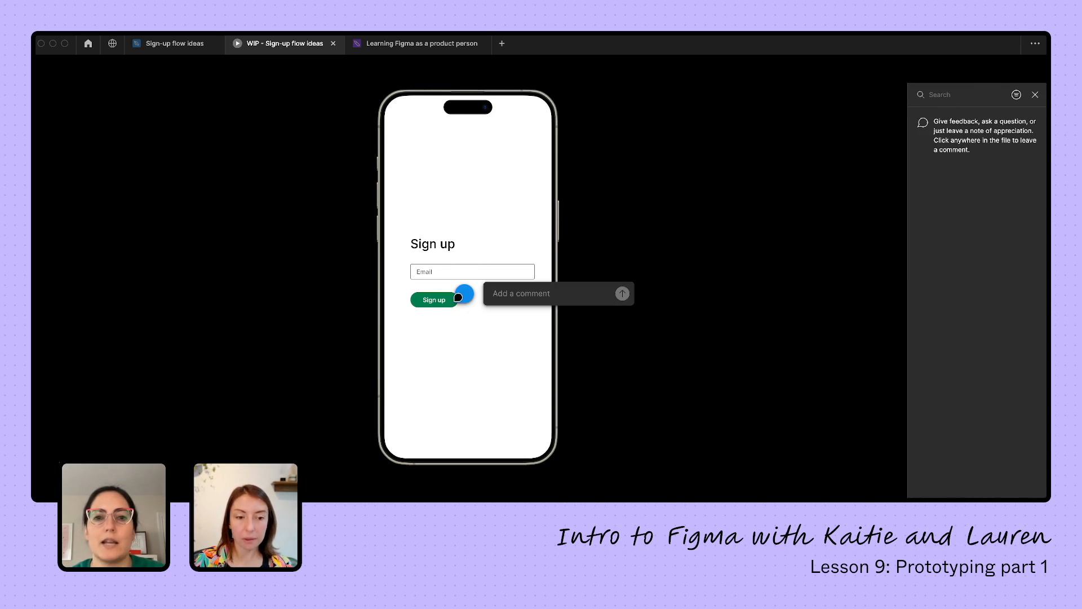
type("hey can you change")
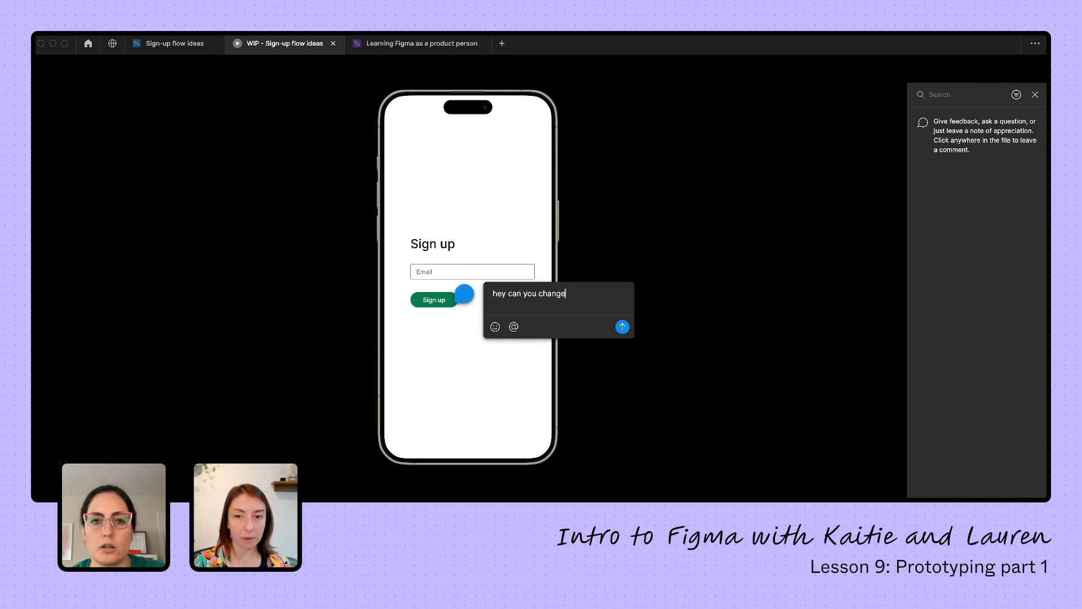
type(" this color?")
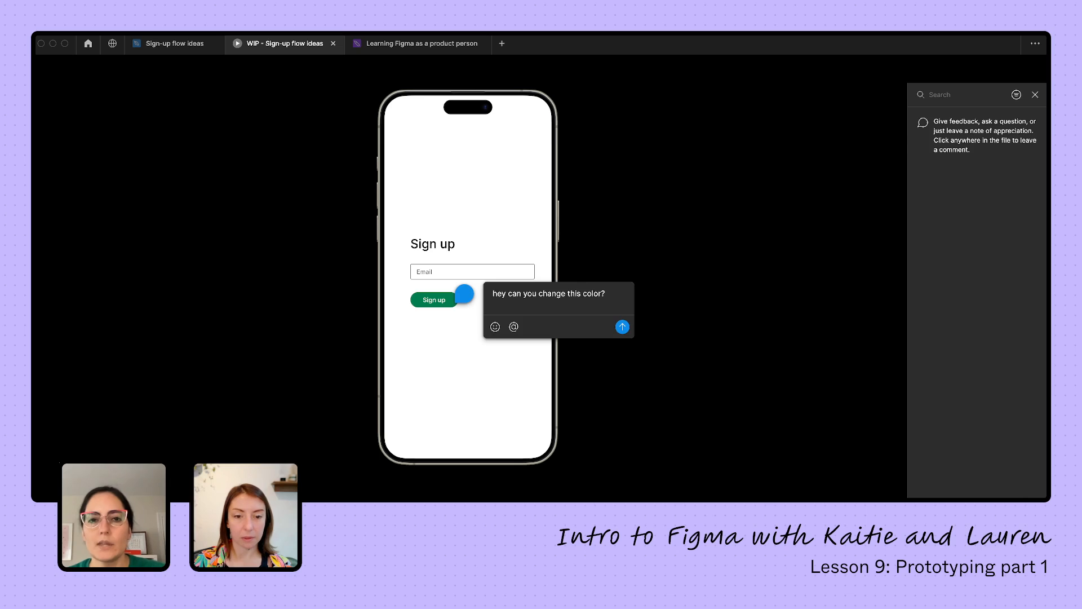
left_click(620, 325)
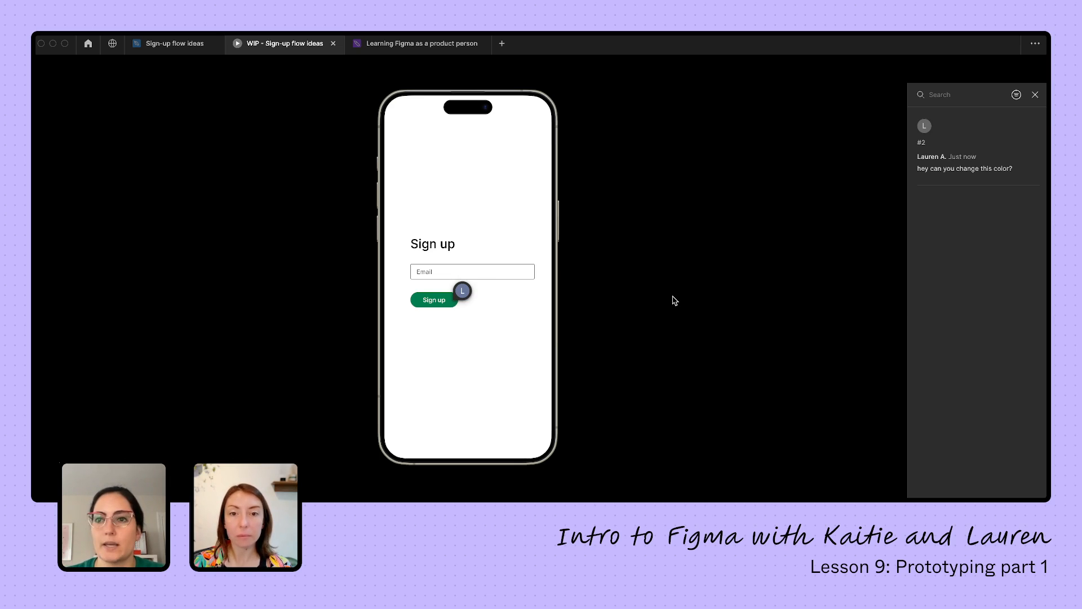
View the comment on Sign up 1 in the Sign-up flow ideas file and return to the Learning Figma as a product person board
left_click(177, 45)
mouse_move(458, 319)
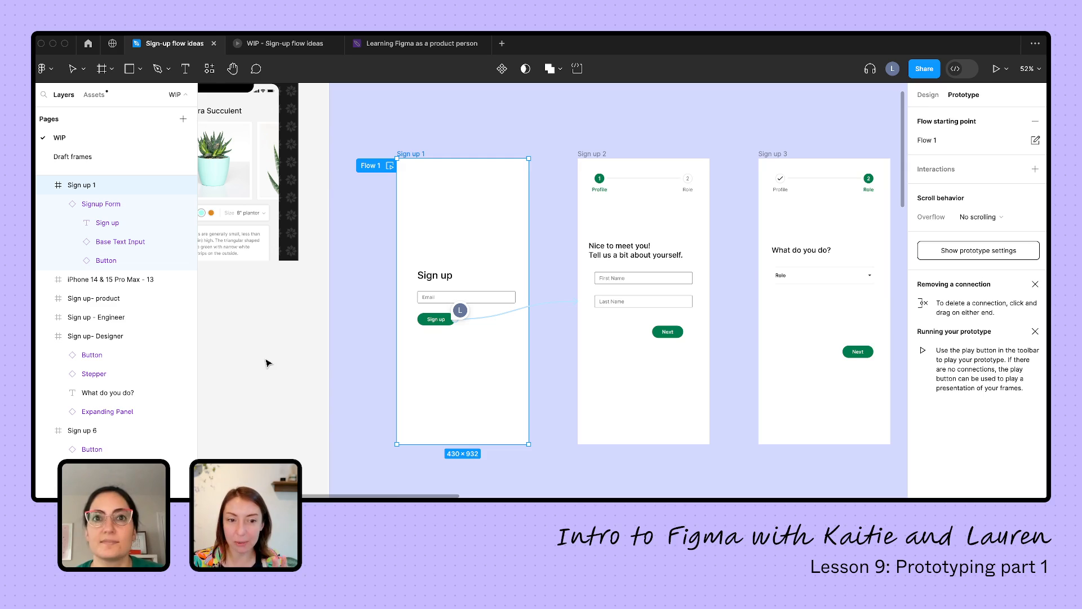
left_click(399, 47)
scroll(459, 384, "up", 5)
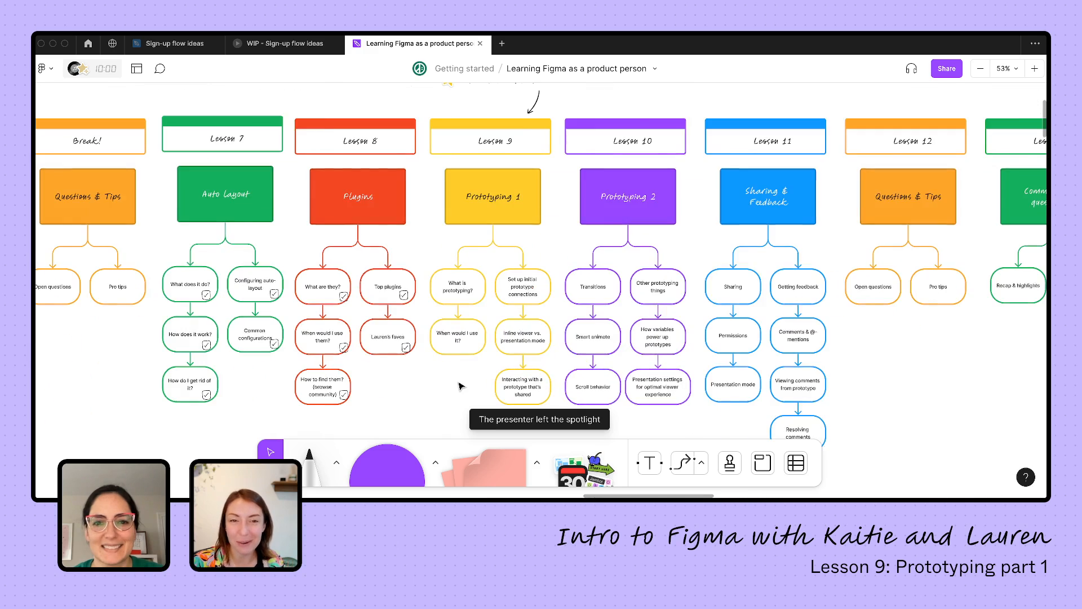